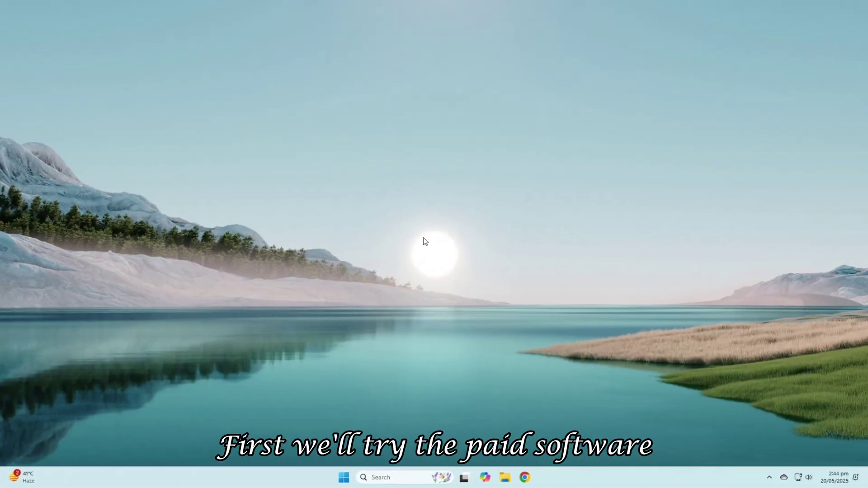
Step: Search Chrome for 'internet download manager' and open the official internetdownloadmanager.com site
click(524, 476)
text(int)
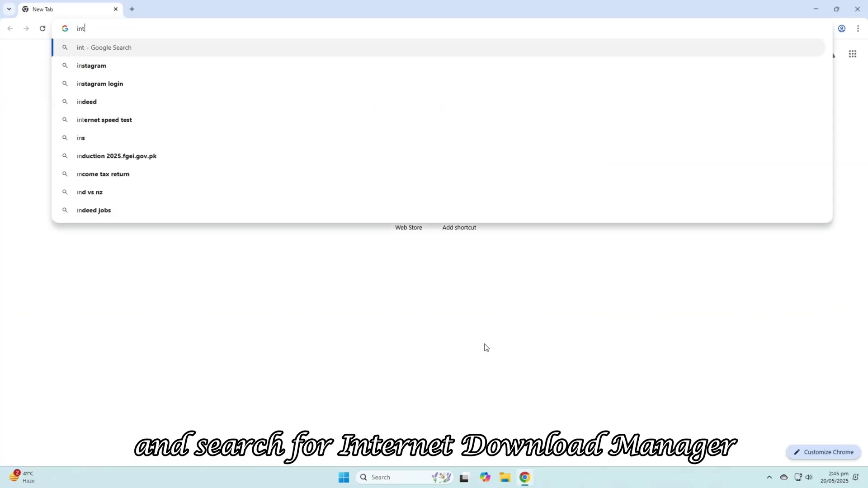
text(ernet)
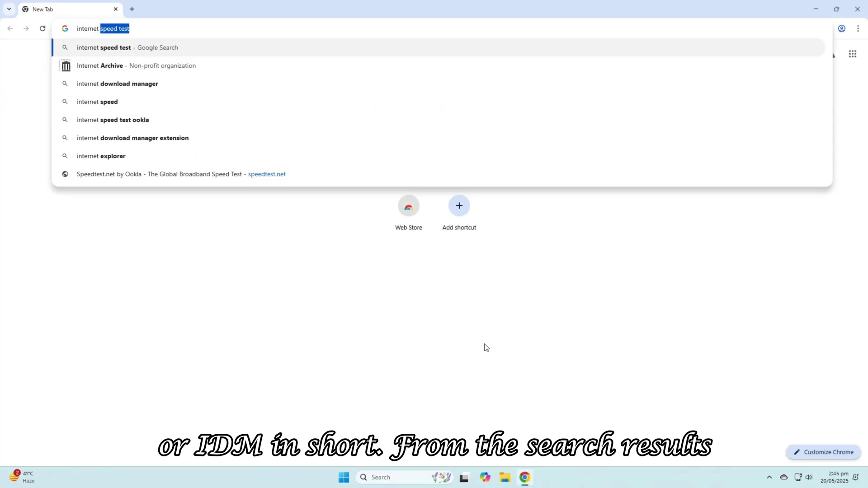
key(Down)
key(Down)
key(Return)
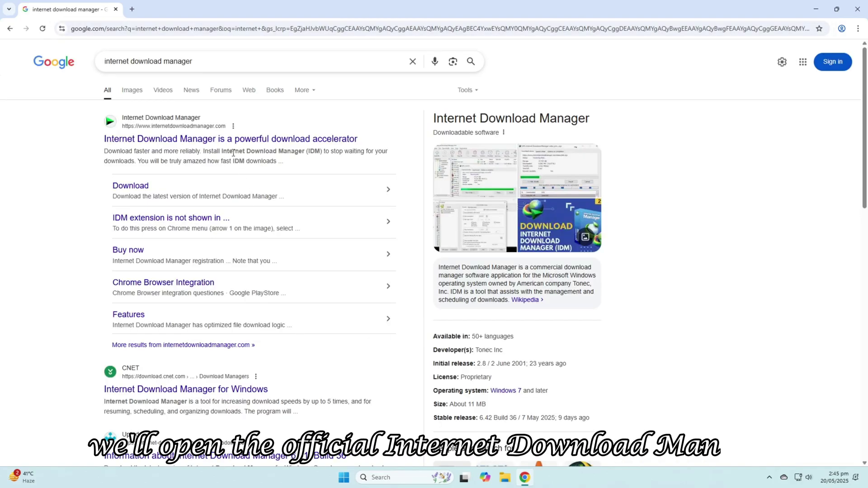
click(232, 145)
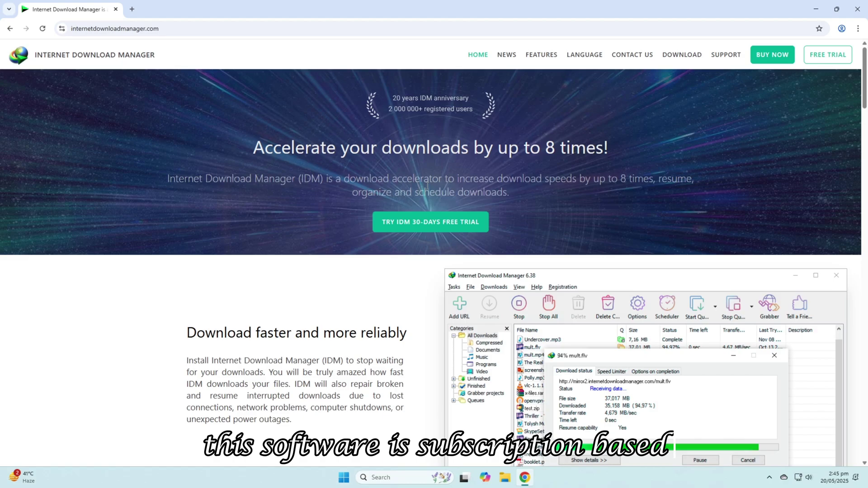
Step: Scroll the IDM site and start downloading the trial installer idman642build37.exe
scroll(427, 186, down, 6)
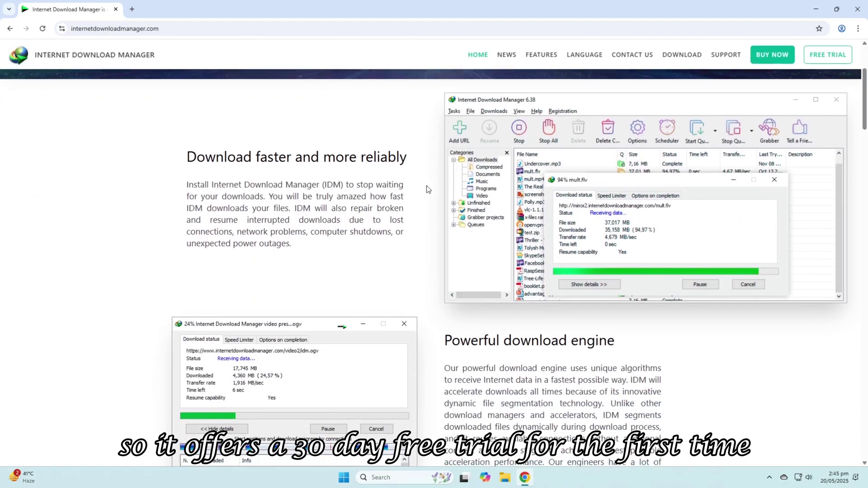
scroll(427, 189, down, 12)
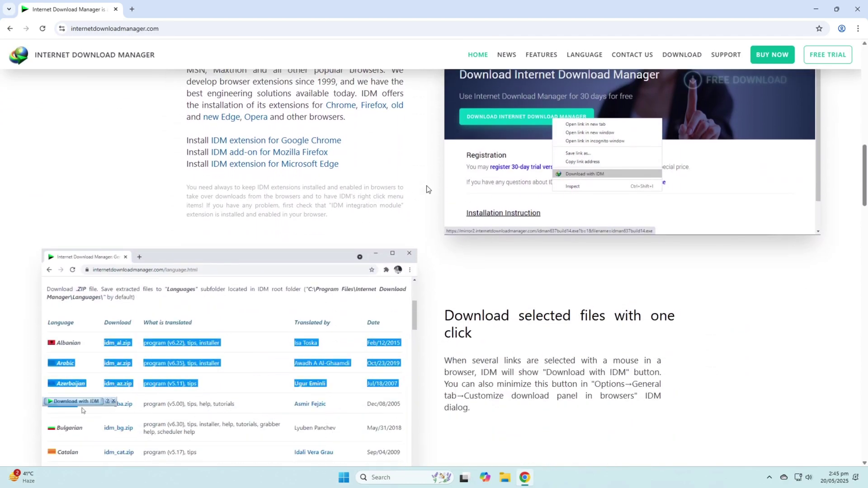
scroll(428, 189, down, 8)
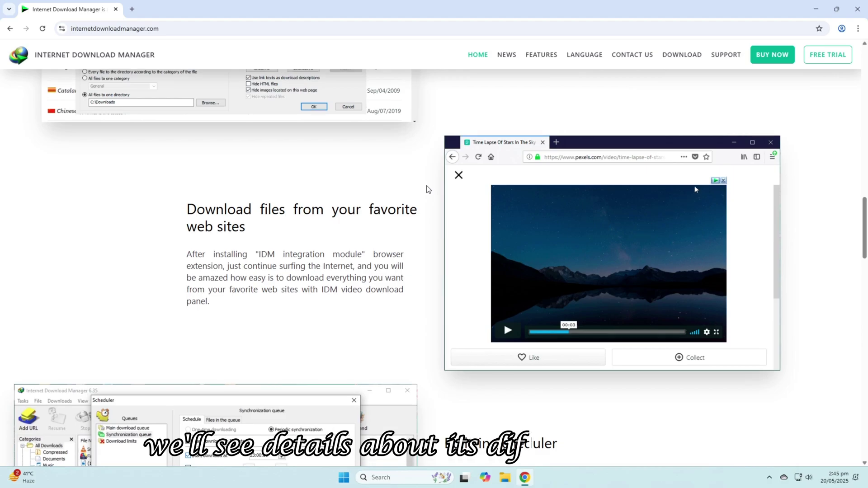
scroll(428, 189, down, 10)
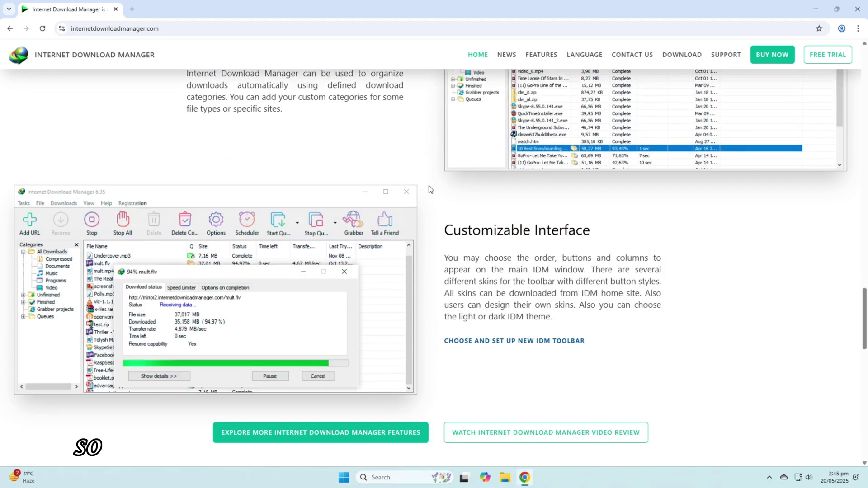
scroll(838, 112, up, 8)
click(865, 69)
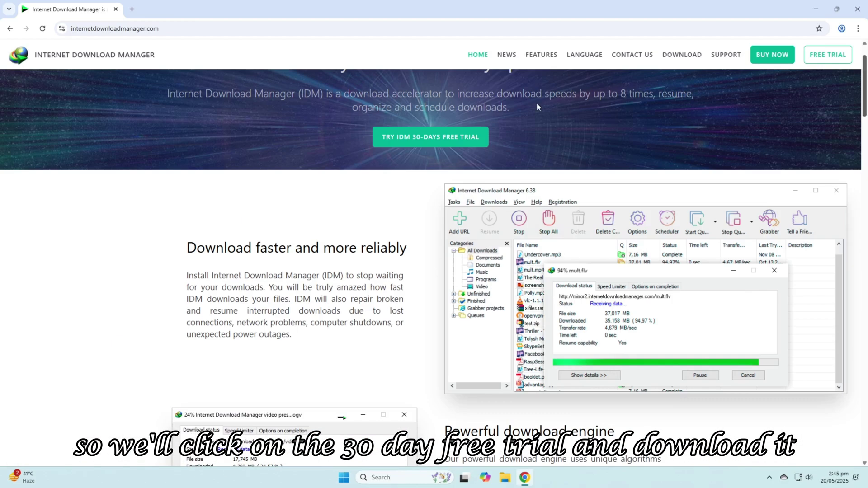
scroll(457, 155, up, 2)
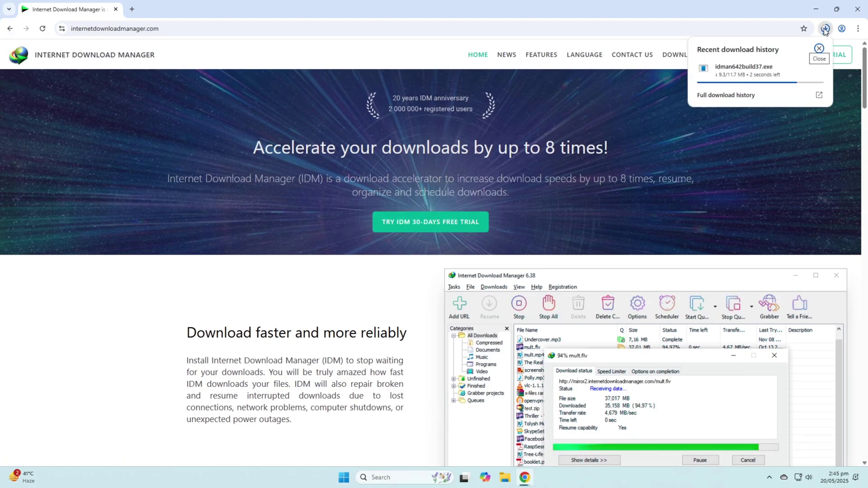
Step: Launch the downloaded IDM installer, allow it to make changes, and keep English as the language
click(812, 69)
double_click(338, 121)
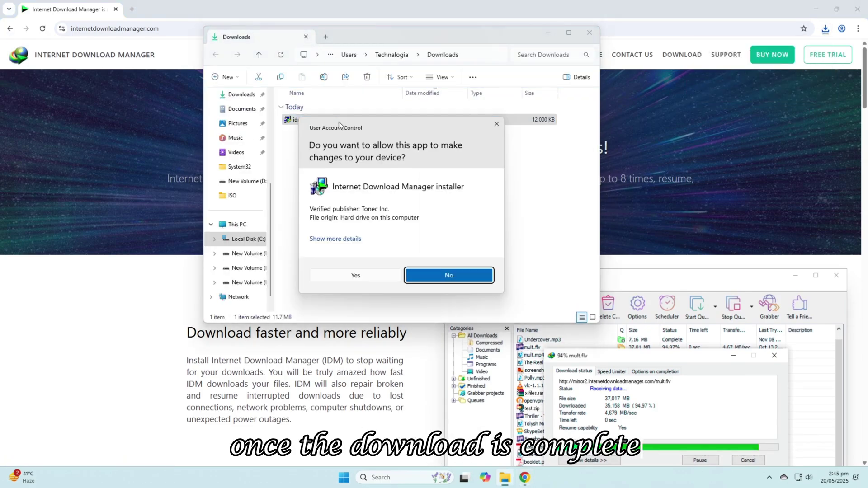
click(365, 276)
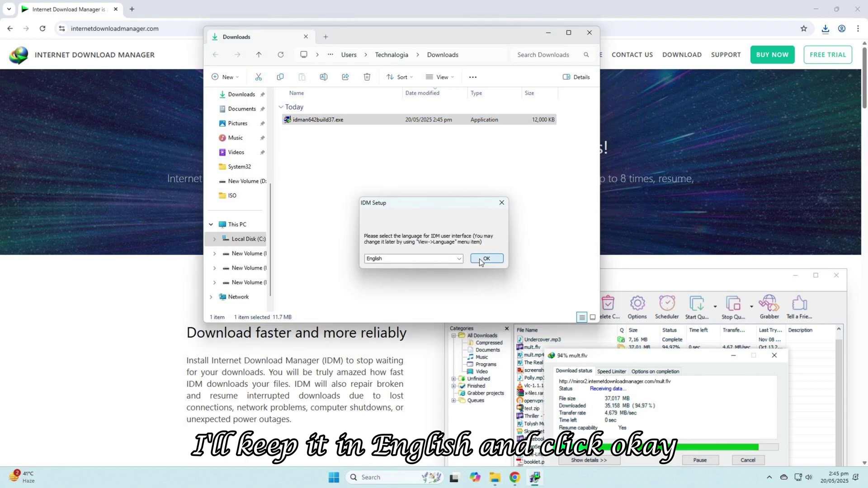
click(481, 261)
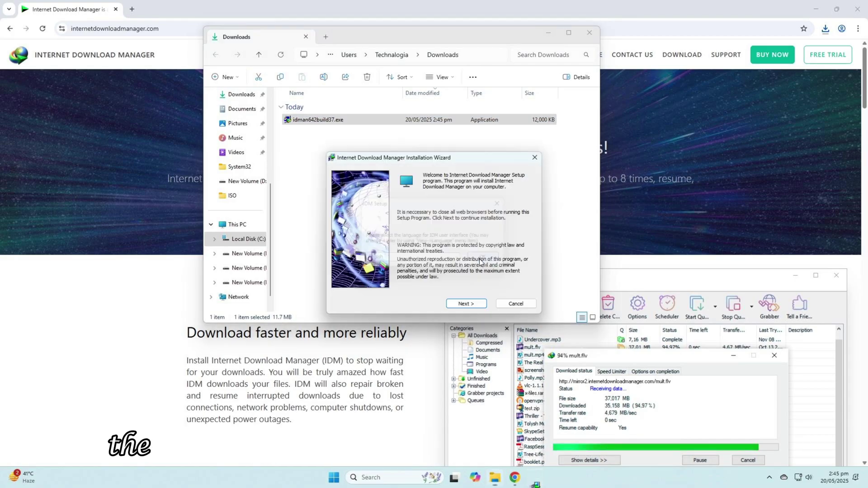
Step: Accept the license, skip the desktop icon, and install to the default Program Files folder
click(482, 303)
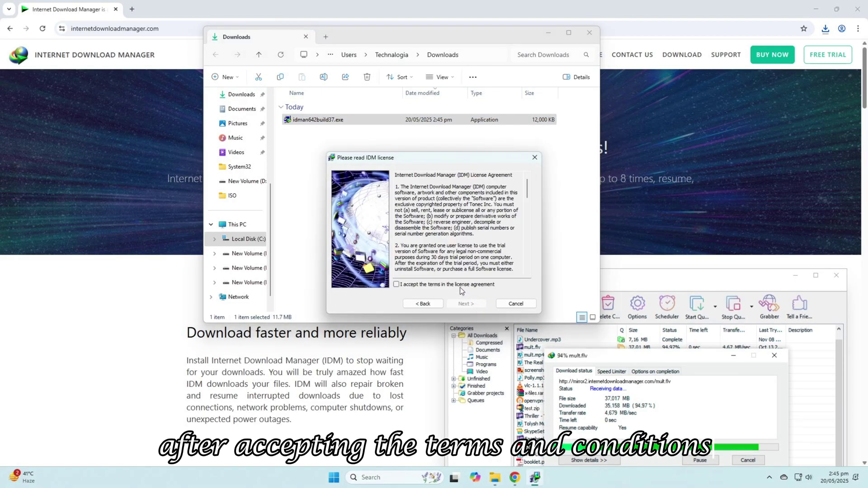
click(461, 286)
click(468, 304)
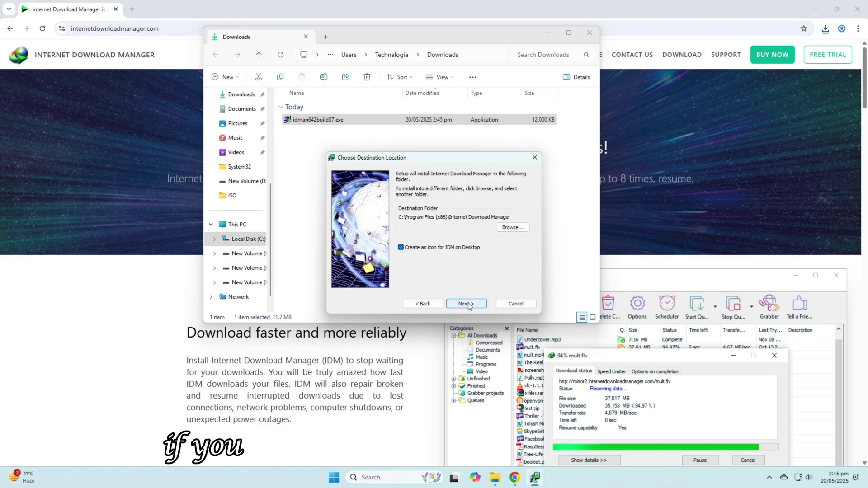
click(447, 245)
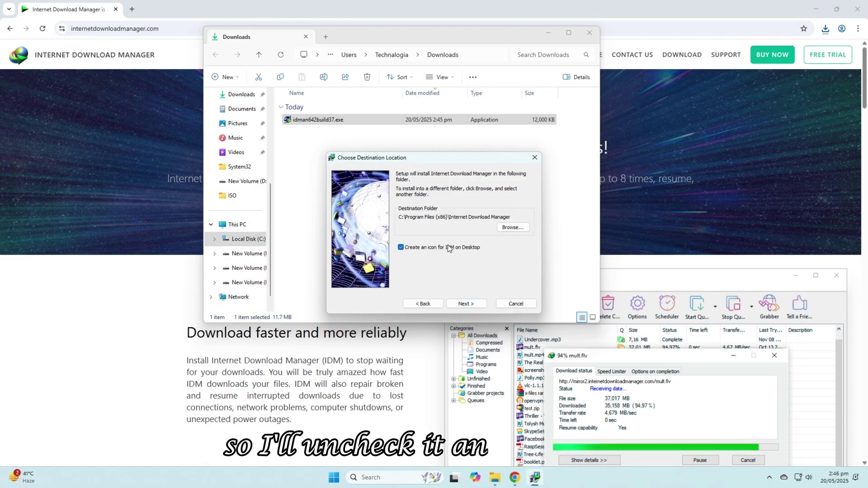
click(467, 304)
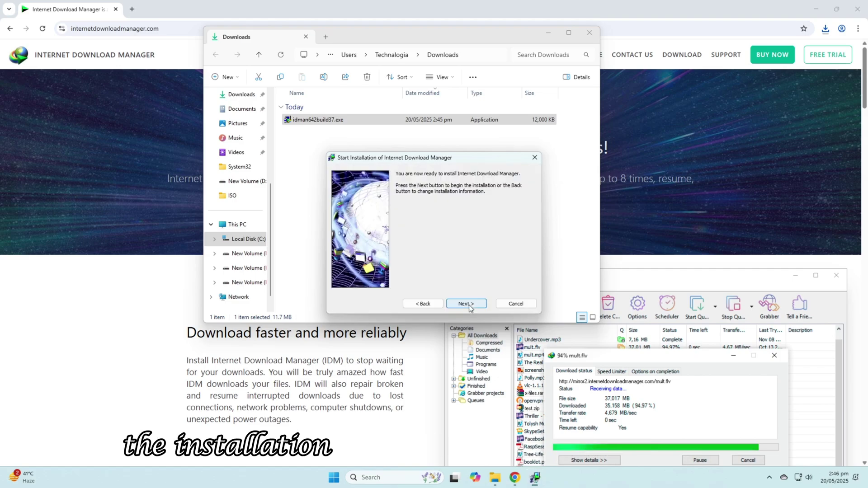
click(467, 304)
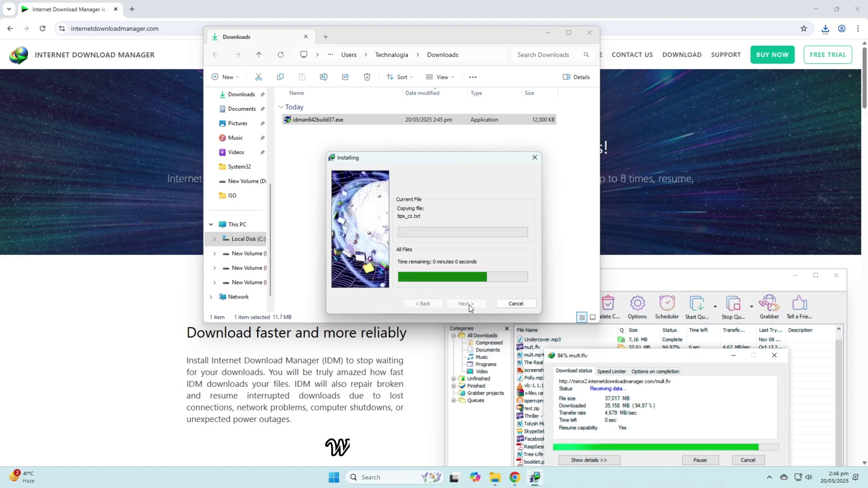
Step: Close the finished installer, the Downloads folder and the browser integration instructions
click(469, 305)
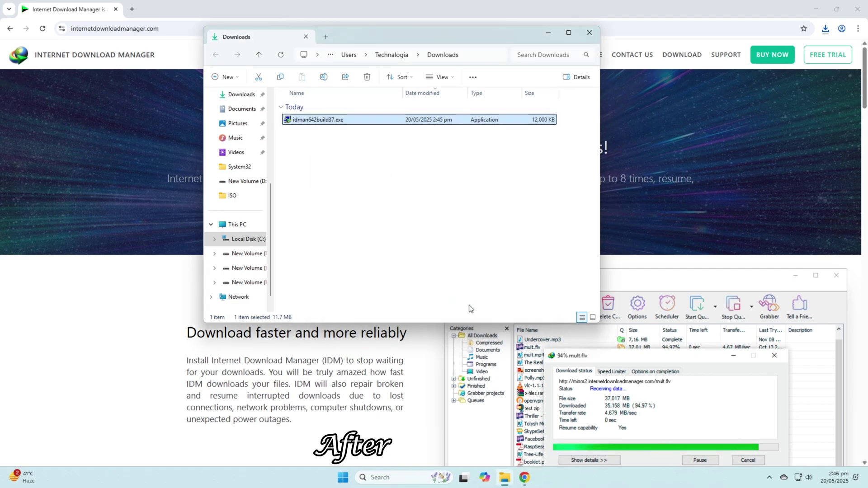
click(589, 33)
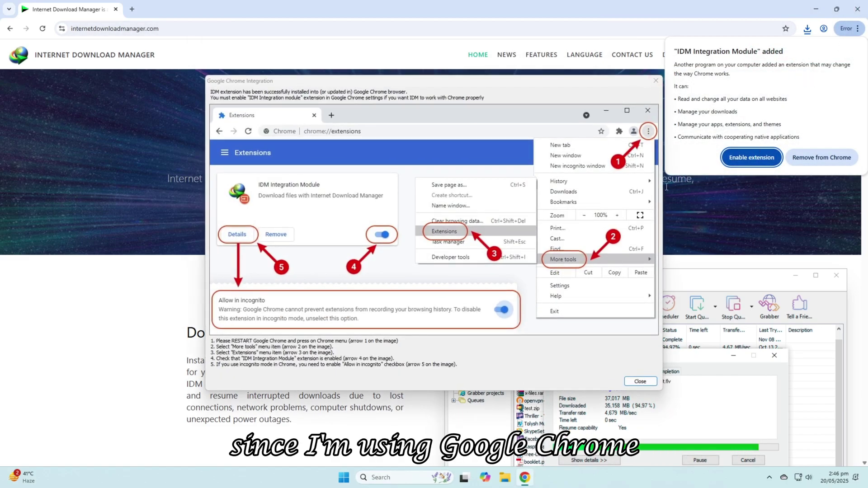
click(648, 382)
Step: Enable the IDM Integration Module extension in Chrome, then close the browser
click(850, 29)
click(754, 52)
click(751, 157)
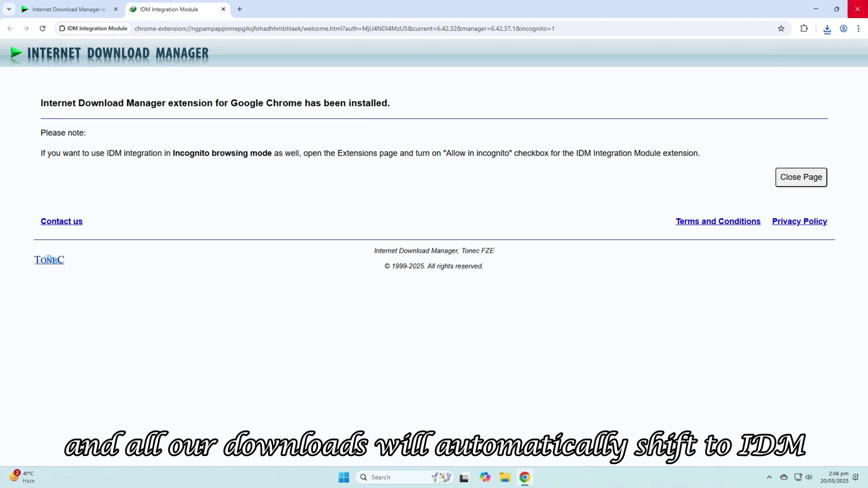
click(858, 9)
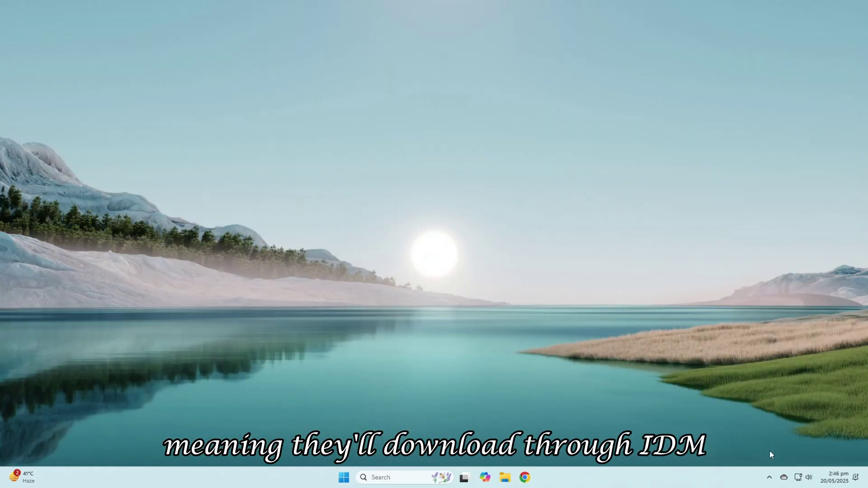
Step: Open IDM from the notification area and turn off Show Tips on StartUp
click(770, 478)
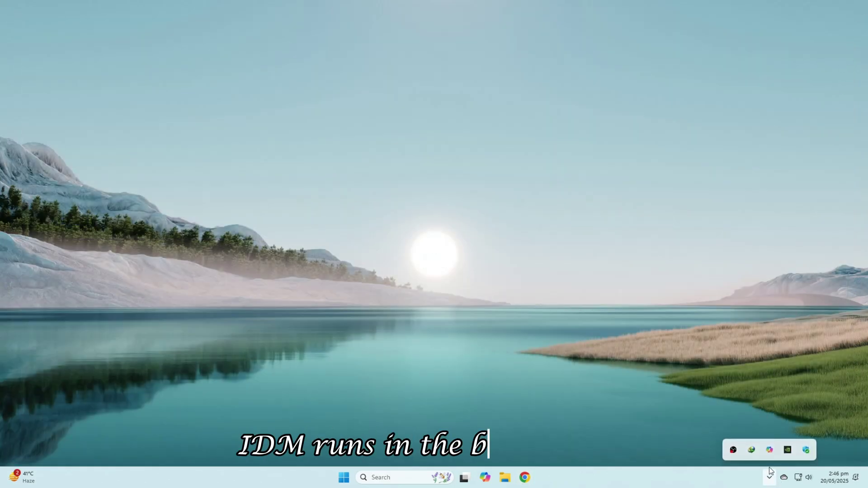
double_click(752, 450)
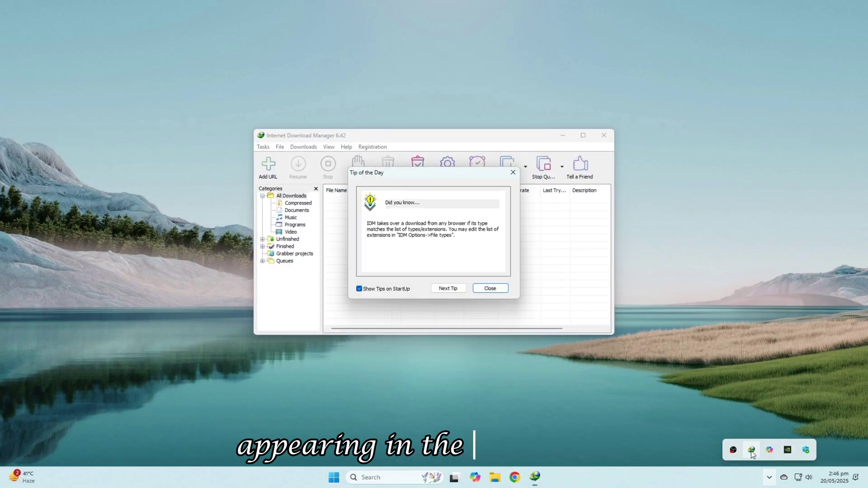
click(383, 290)
click(491, 290)
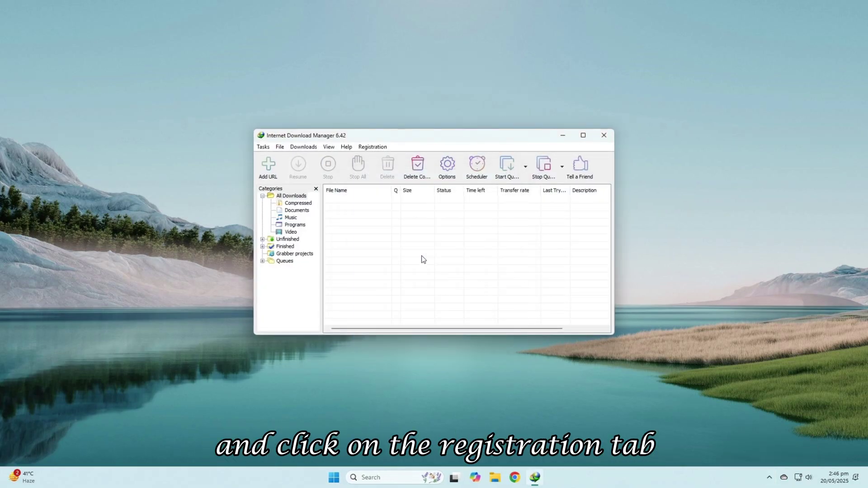
Step: View the Registration form's serial-number prompt, cancel it, and close IDM
click(368, 146)
click(383, 168)
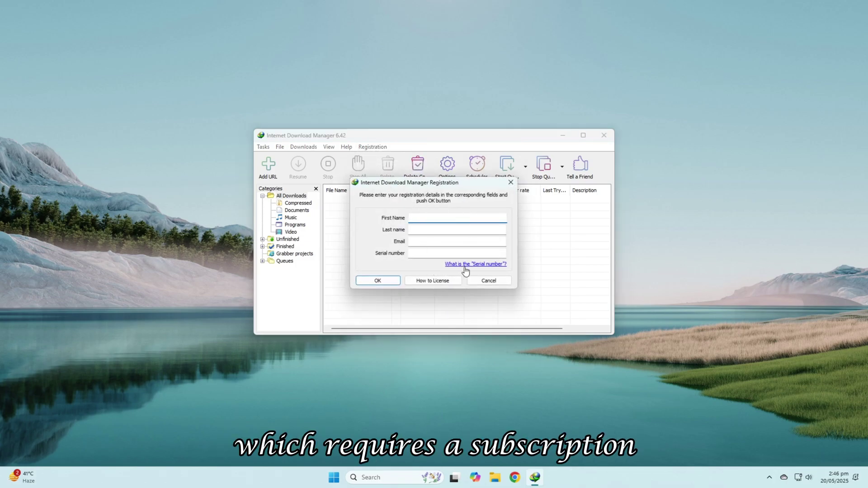
click(494, 279)
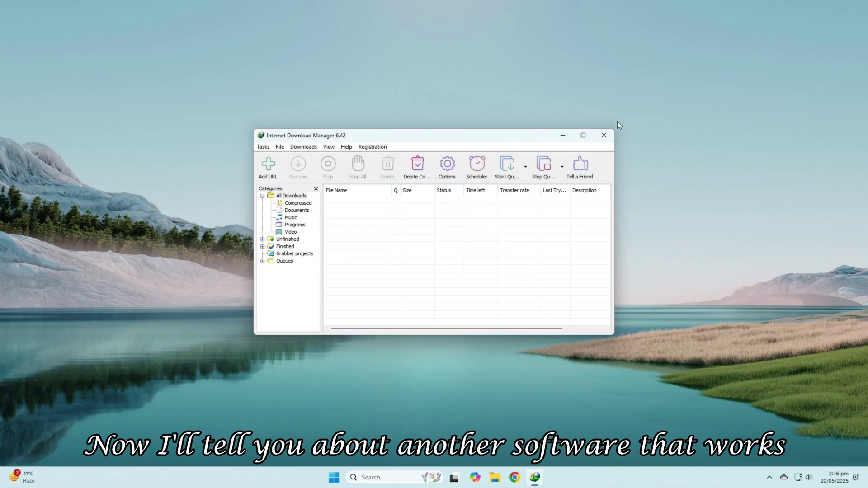
click(608, 137)
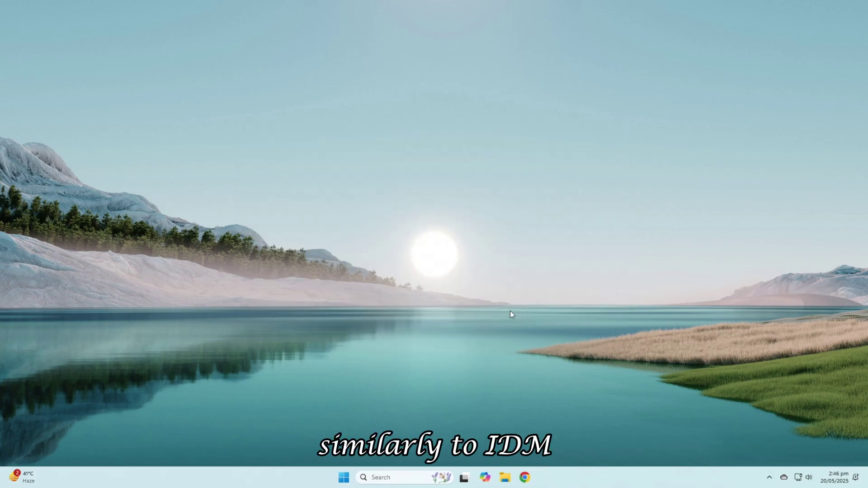
Step: Search for AB Download Manager, open abdownloadmanager.com, and show the v1.6.1 Get App options
click(525, 479)
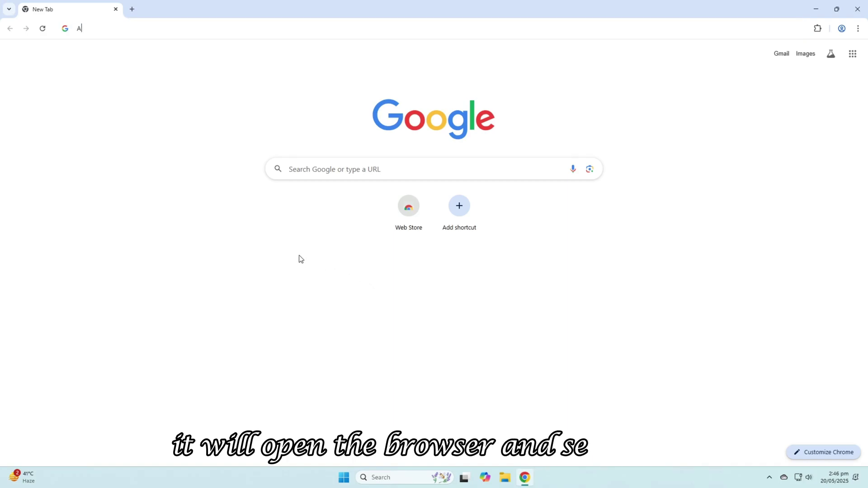
text(AB dow)
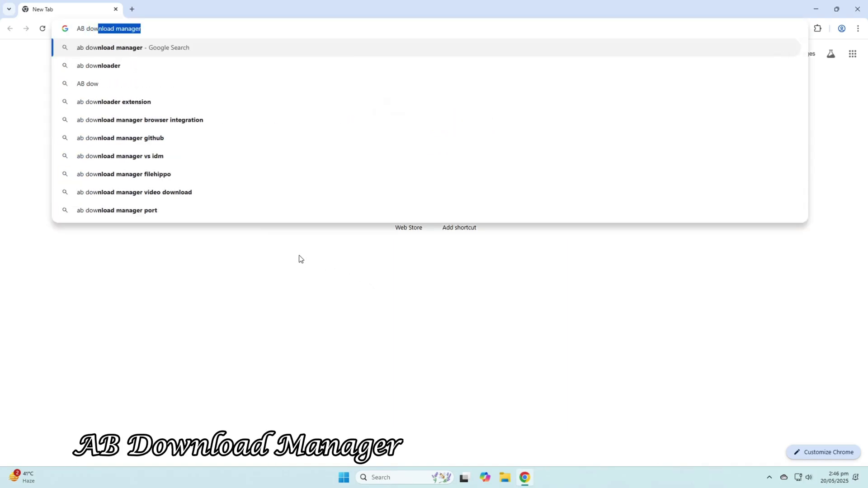
key(Return)
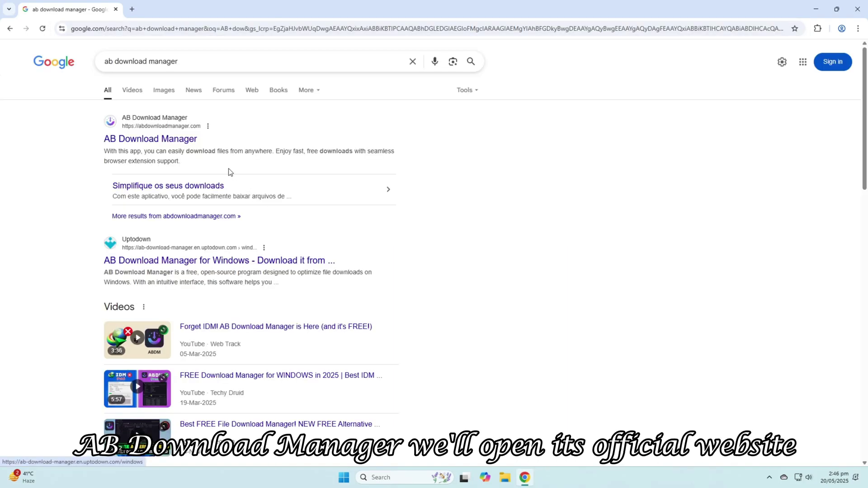
click(187, 143)
scroll(755, 132, down, 10)
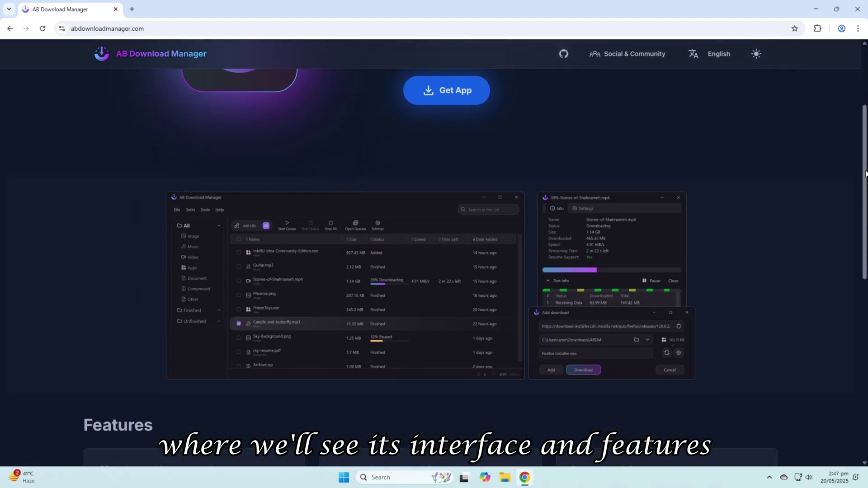
scroll(449, 231, up, 10)
click(449, 232)
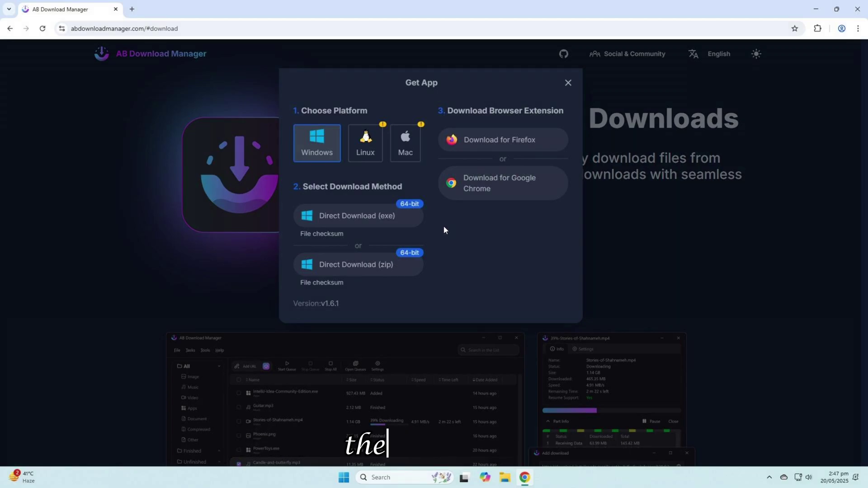
Step: Download the AB Download Manager 1.6.1 exe installer through IDM and open it
click(370, 220)
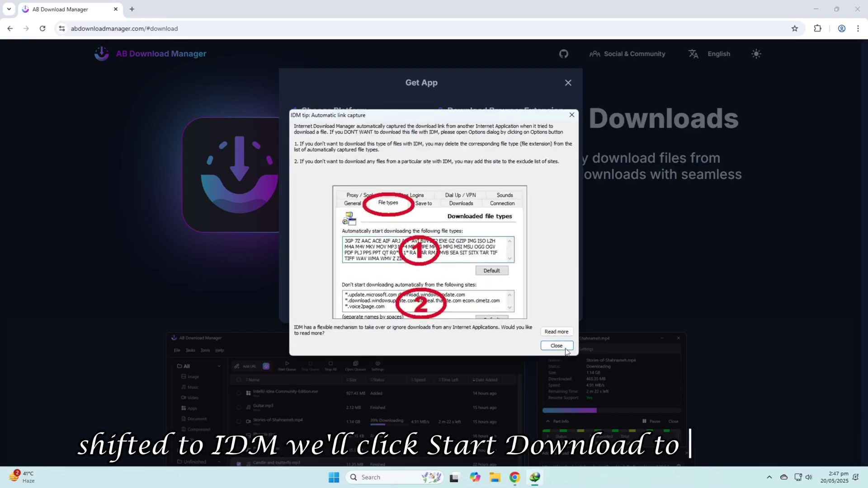
click(565, 350)
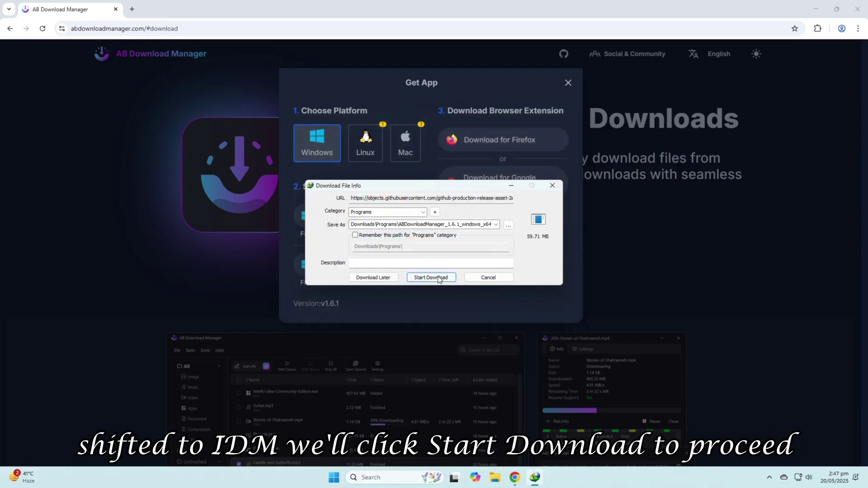
click(437, 278)
click(357, 267)
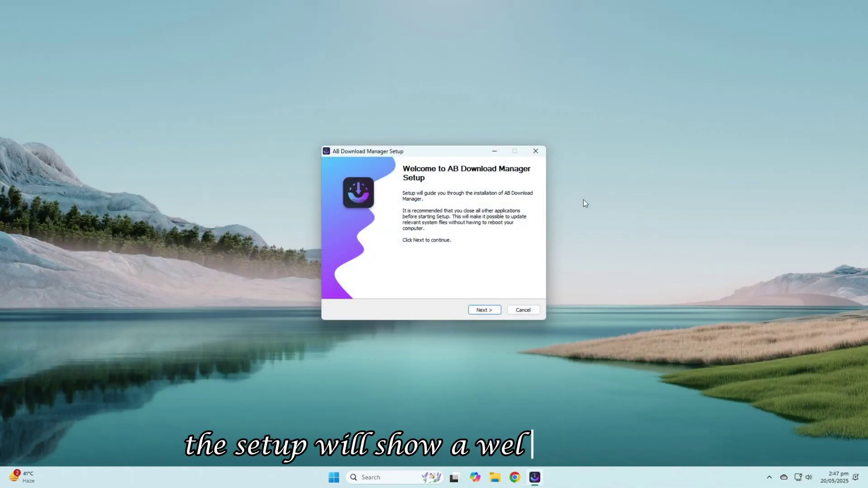
Step: Accept the license, untick Desktop Shortcut, and install AB Download Manager with details shown
click(482, 310)
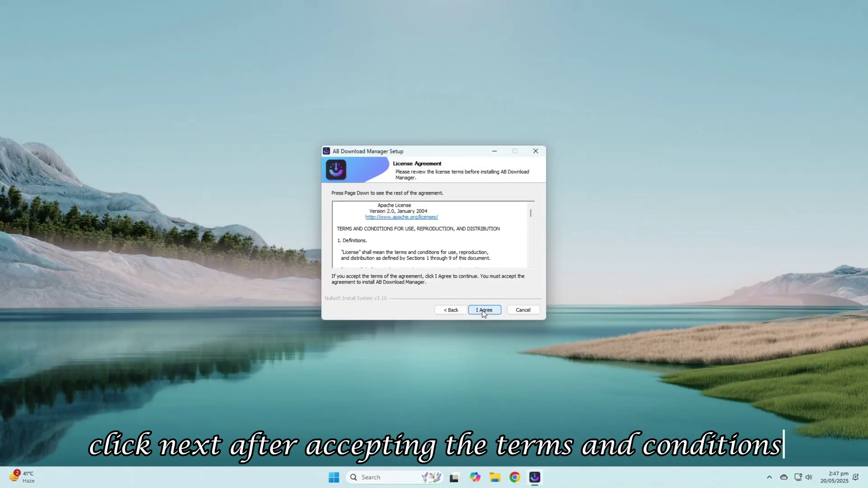
click(481, 310)
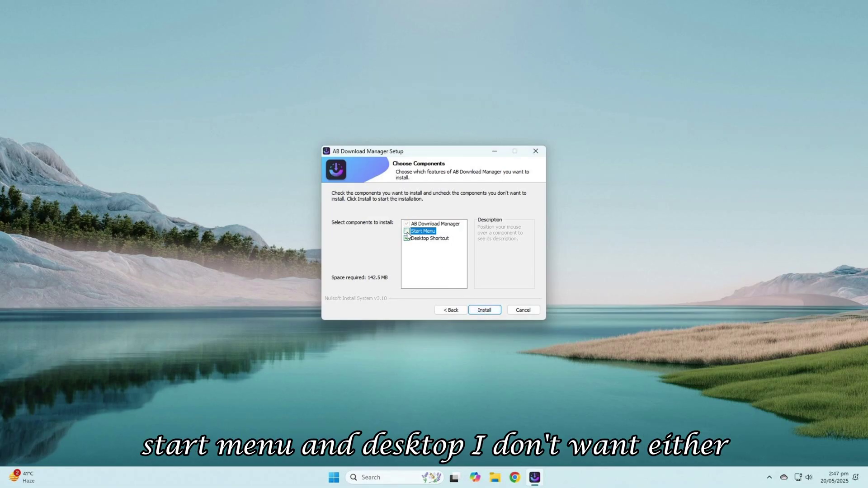
click(406, 238)
click(492, 311)
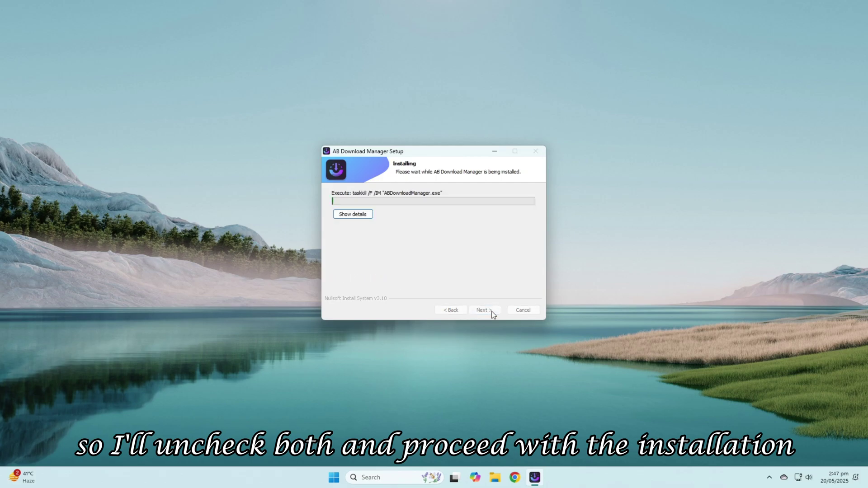
click(353, 214)
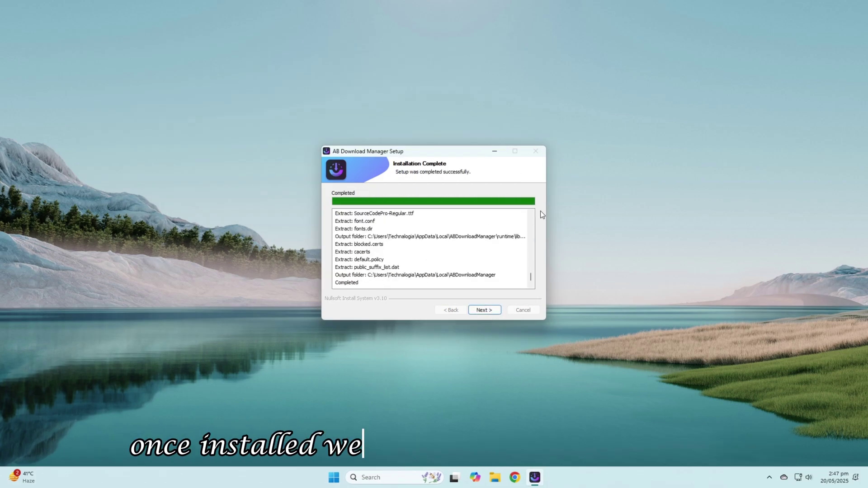
Step: Finish setup, check Help > About shows version 1.6.1, then close AB Download Manager
click(482, 310)
click(482, 307)
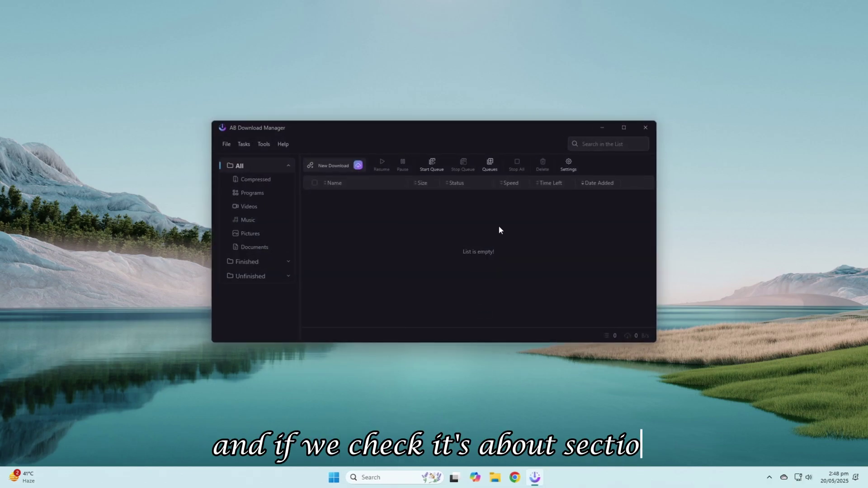
click(284, 143)
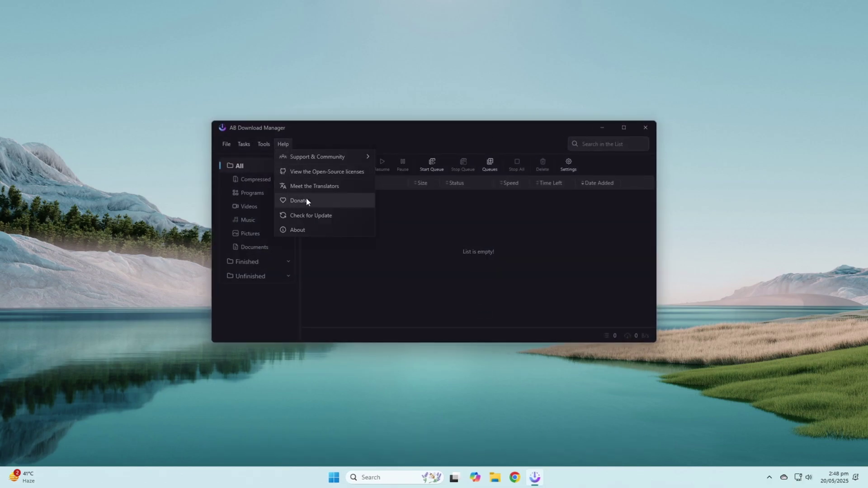
click(332, 231)
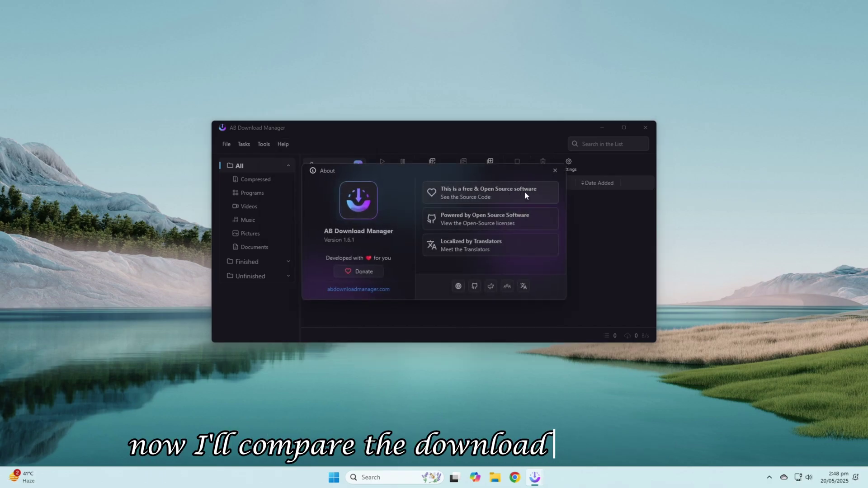
click(553, 174)
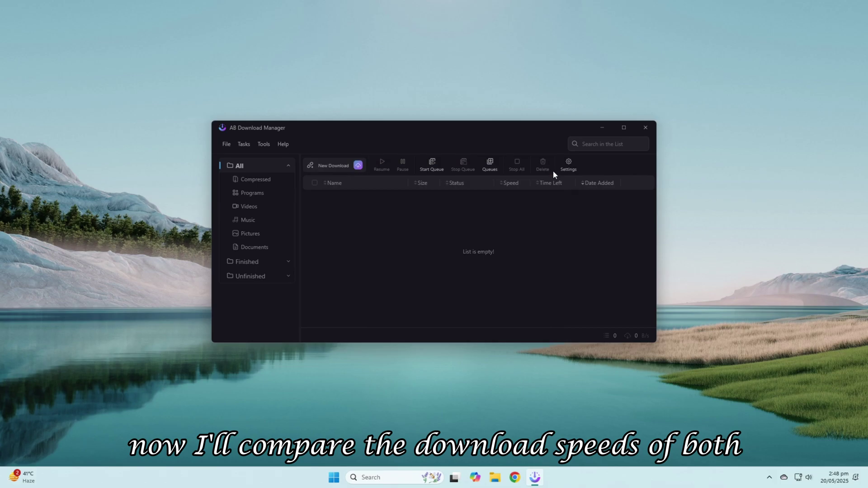
click(651, 125)
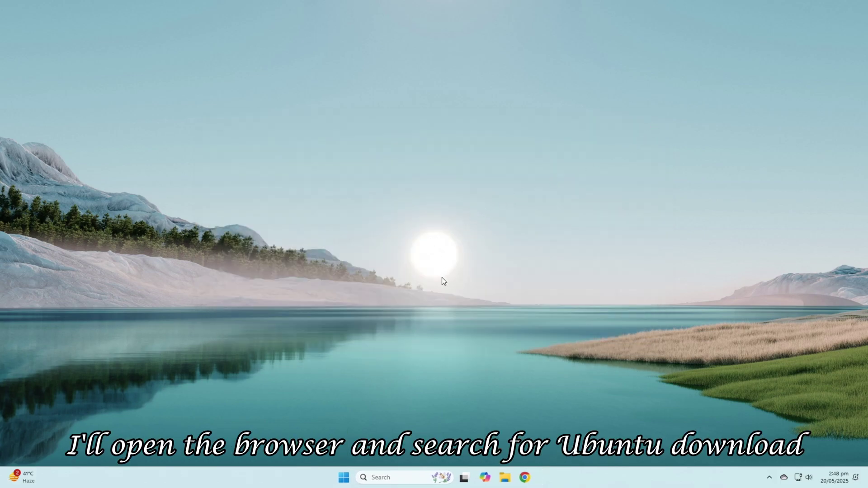
Step: Search for Ubuntu, open the Download Ubuntu Desktop page, and send the 24.04.2 ISO to IDM
click(525, 477)
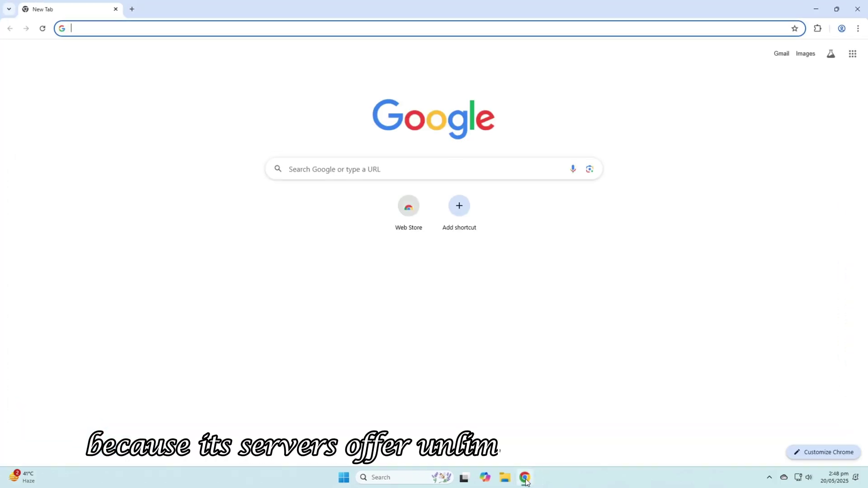
text(ubun)
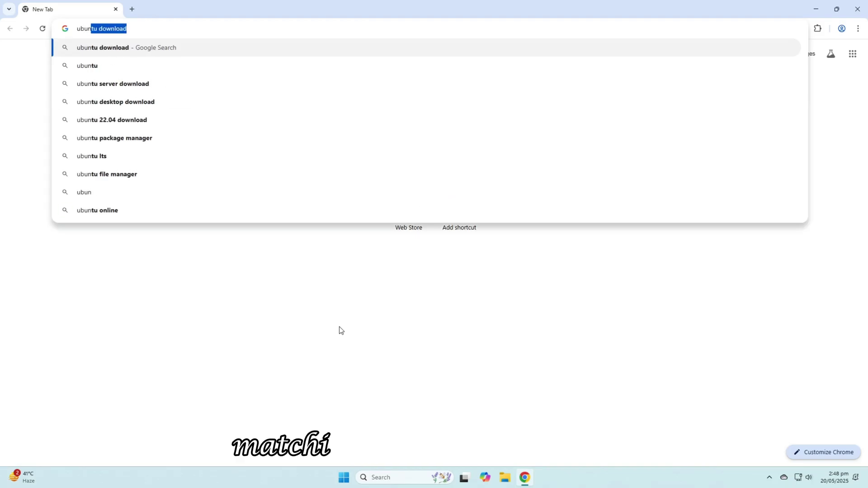
key(Return)
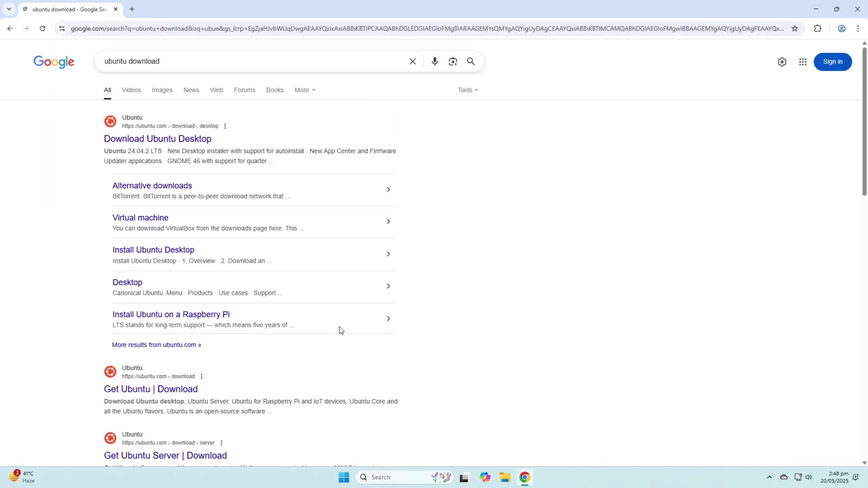
click(174, 139)
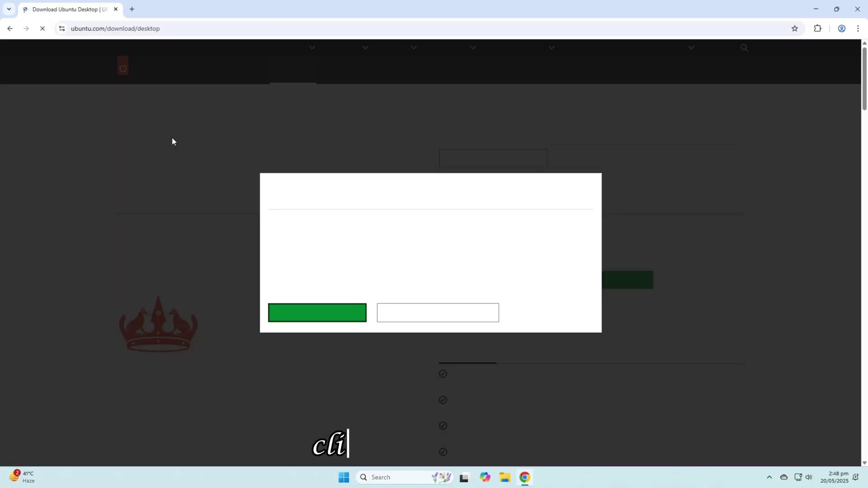
click(324, 313)
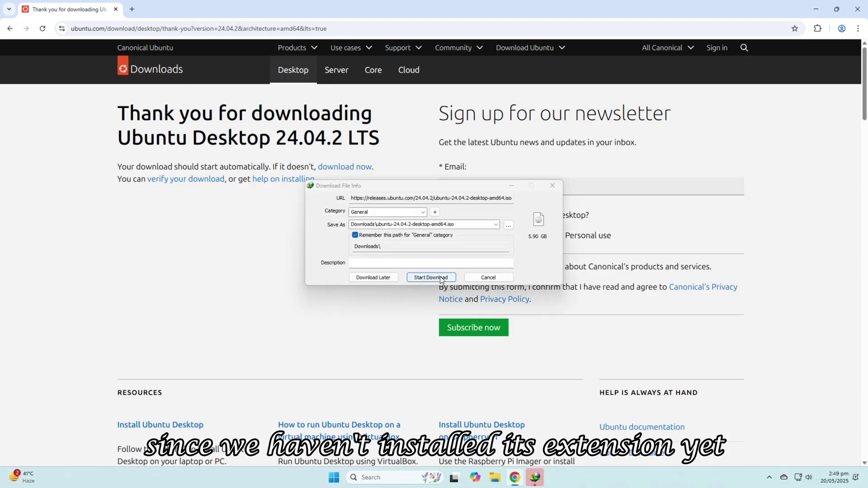
click(441, 278)
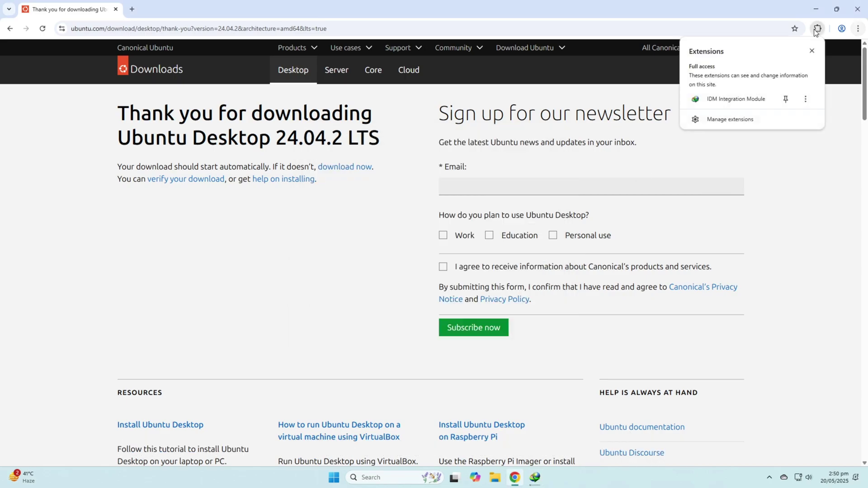
Step: Search the Chrome Web Store for 'ab d' and open AB Download Manager Browser Integration
click(727, 122)
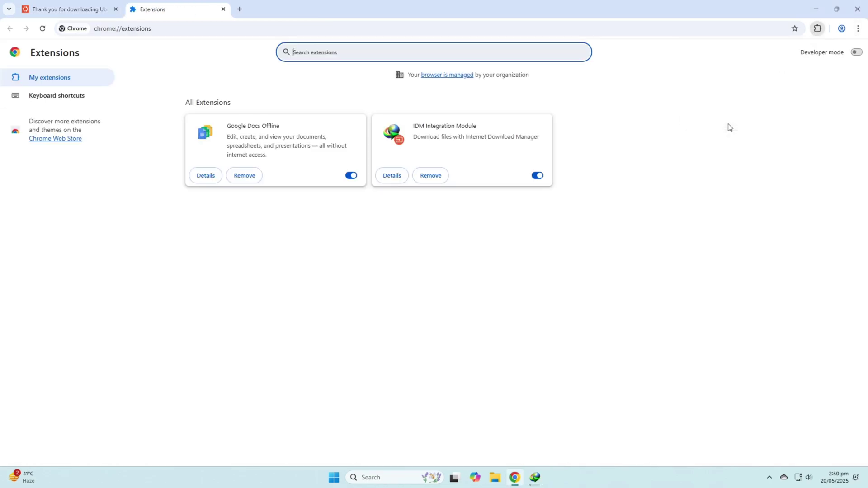
click(66, 139)
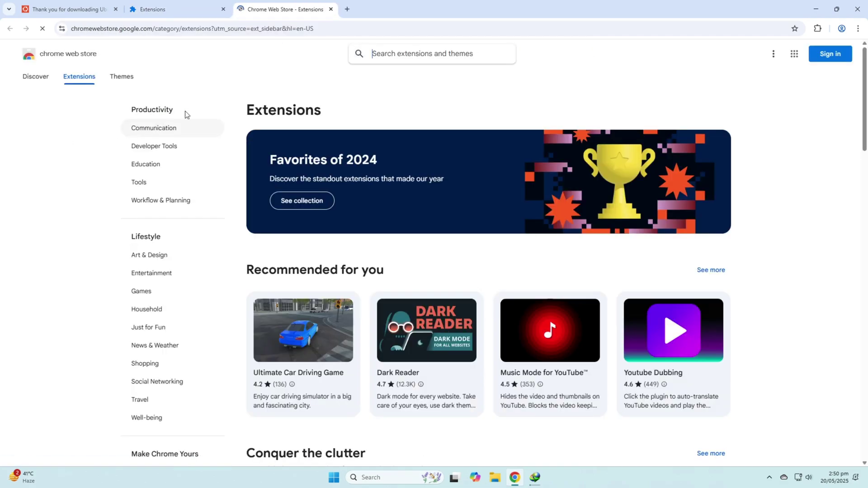
click(357, 58)
text(ab d)
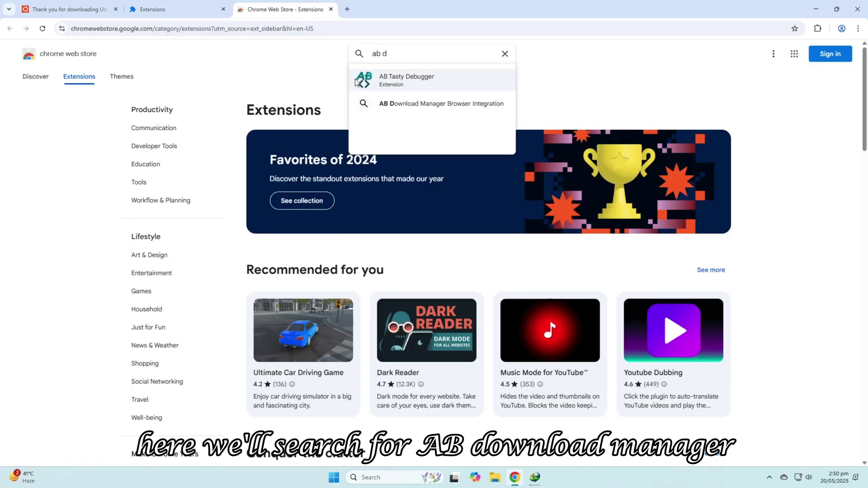
click(402, 103)
click(432, 126)
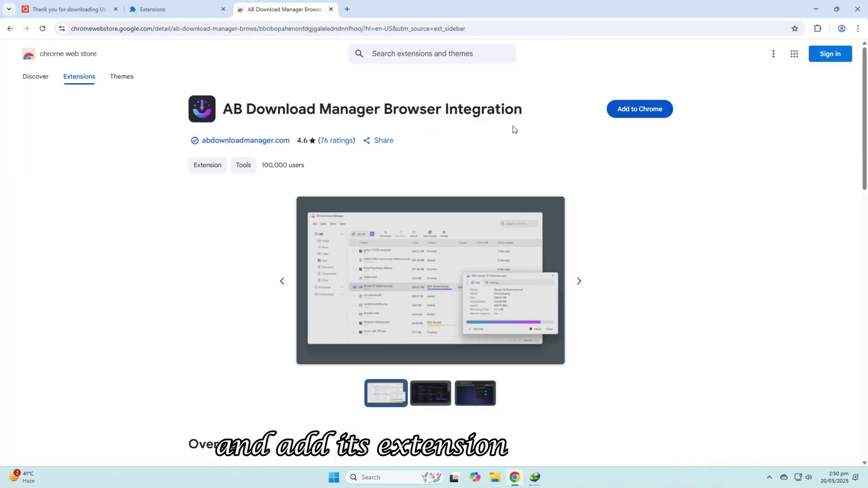
Step: Add the extension to Chrome, then close the Web Store and extensions tabs
click(644, 120)
click(475, 138)
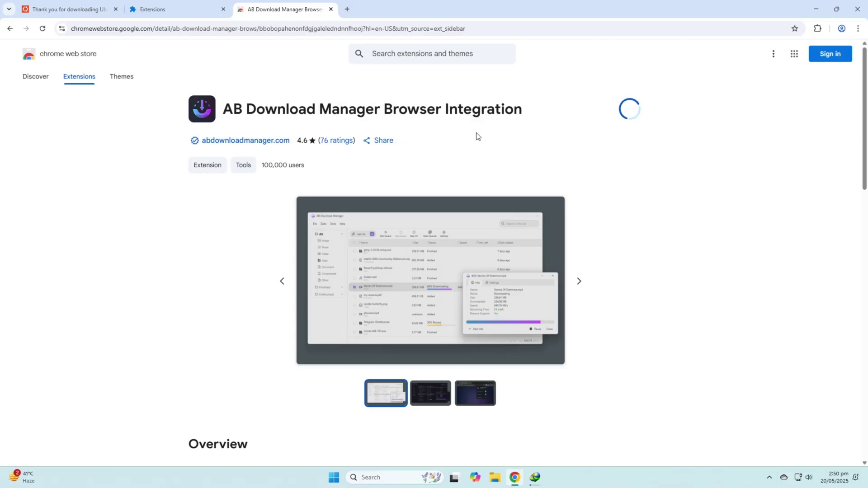
click(779, 51)
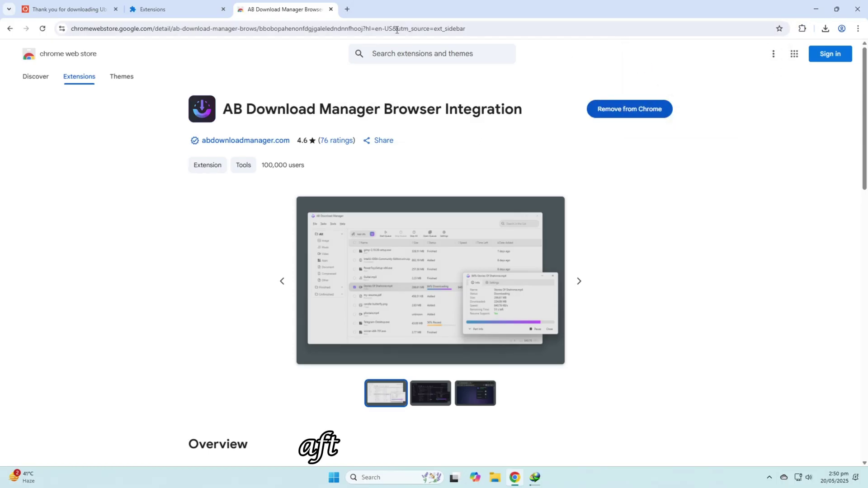
click(331, 9)
click(223, 9)
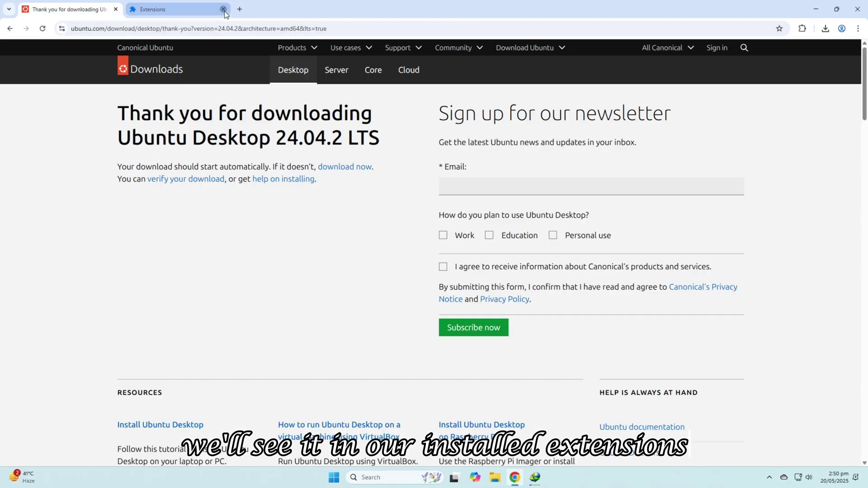
Step: Cancel IDM's duplicate prompt and start the Ubuntu ISO download in AB Download Manager
click(343, 167)
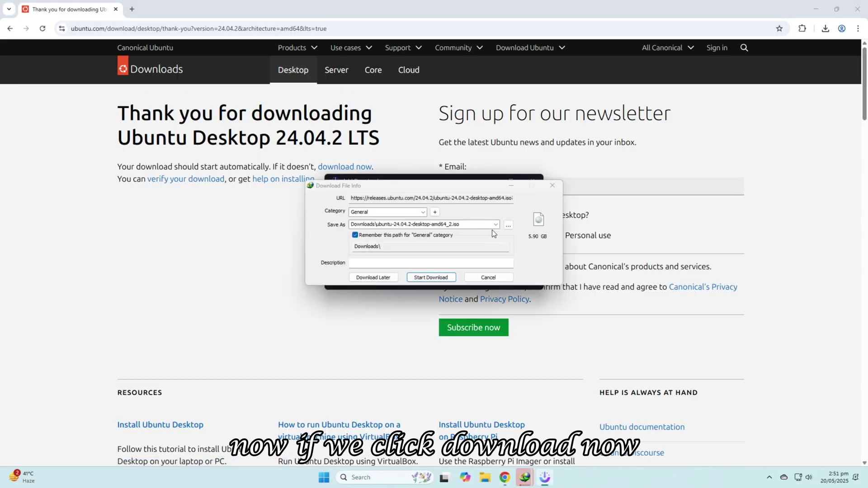
drag(339, 185, 96, 176)
click(518, 261)
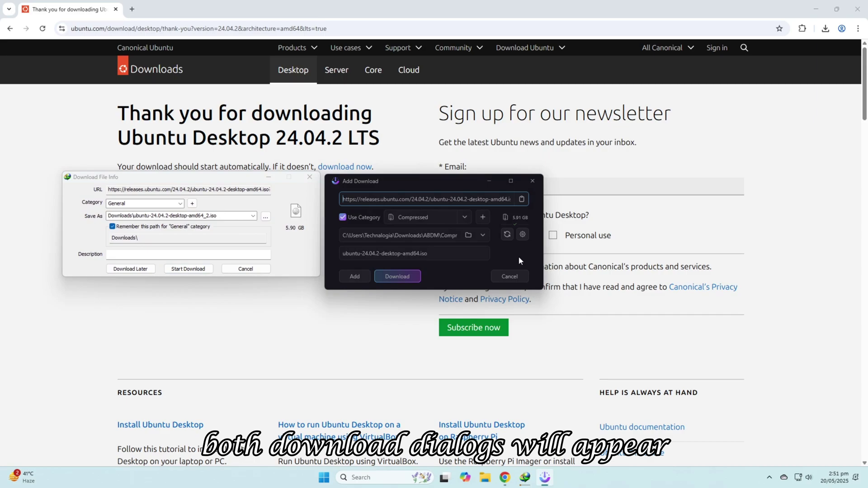
click(244, 269)
click(405, 276)
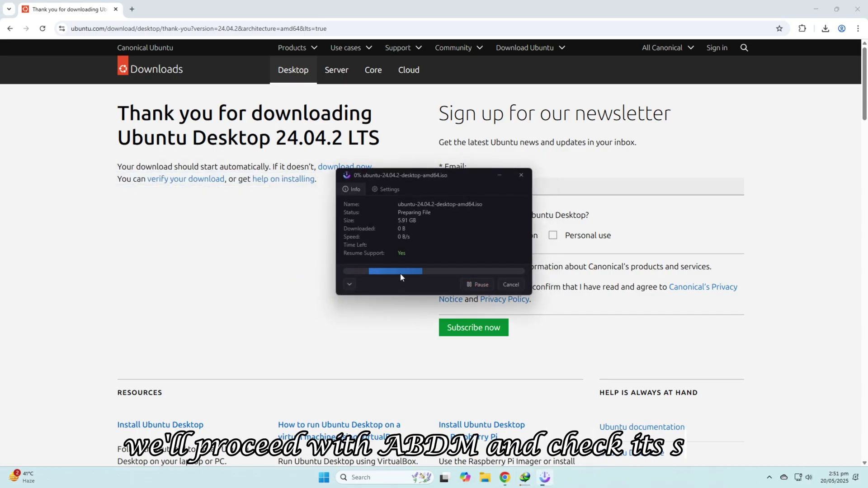
Step: Show ABDM's per-connection table, set both download windows side by side, and resume IDM
click(351, 283)
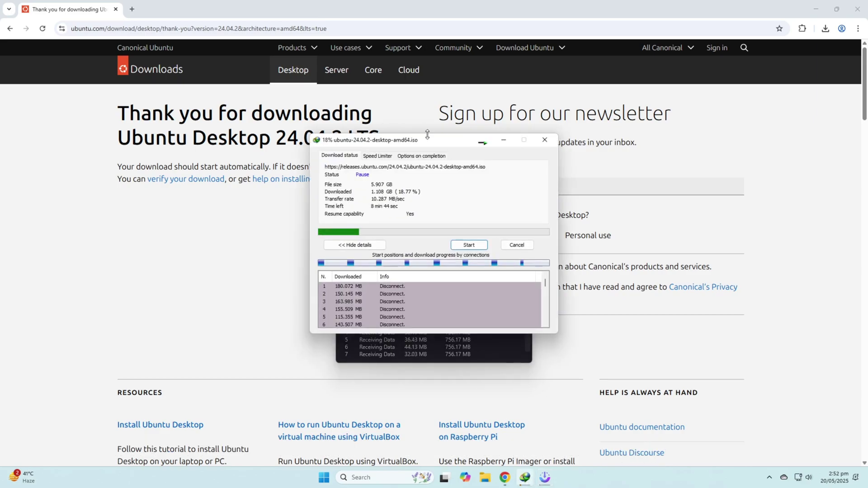
drag(427, 136, 662, 171)
drag(429, 177, 270, 177)
click(703, 281)
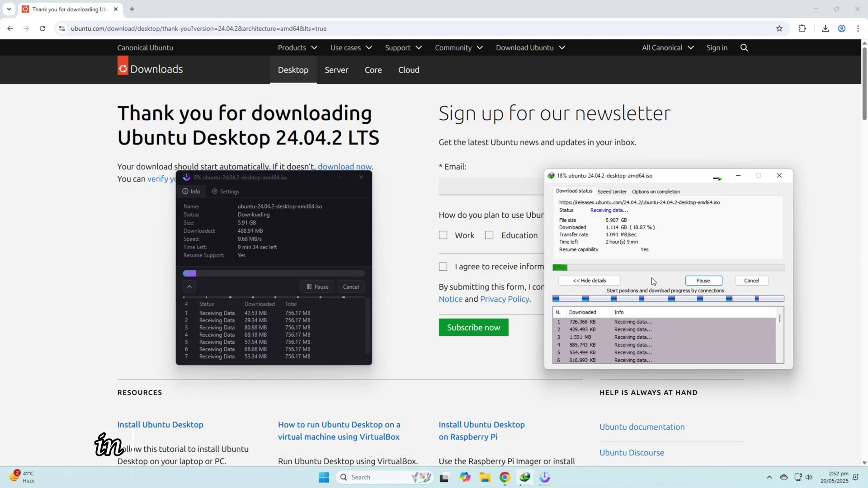
Step: Cap IDM's Ubuntu ISO download at 1024 KBytes/sec and turn off its download-complete dialog
click(606, 192)
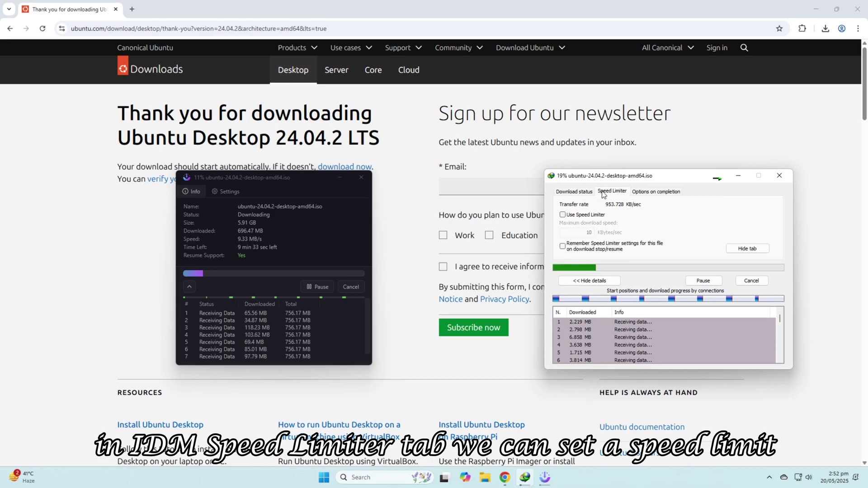
click(587, 218)
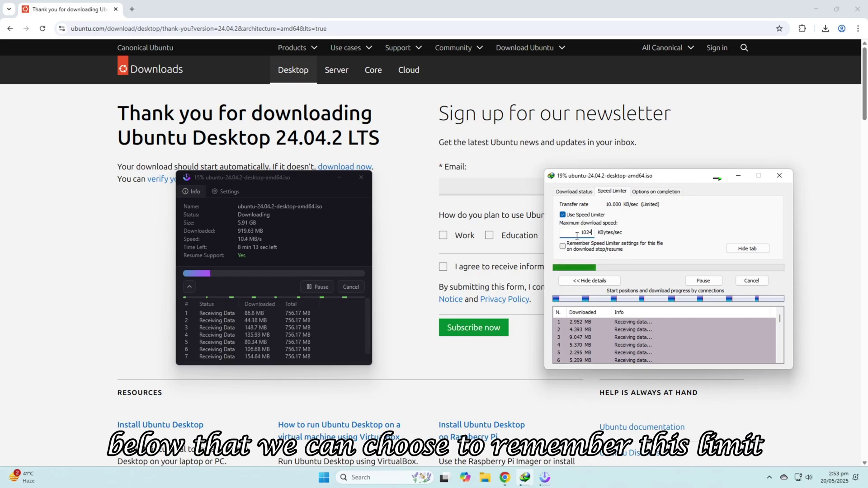
key(a)
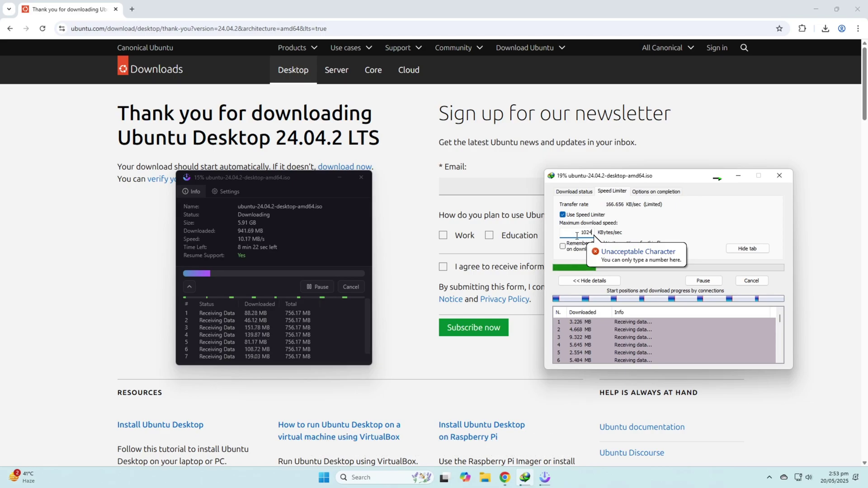
click(651, 191)
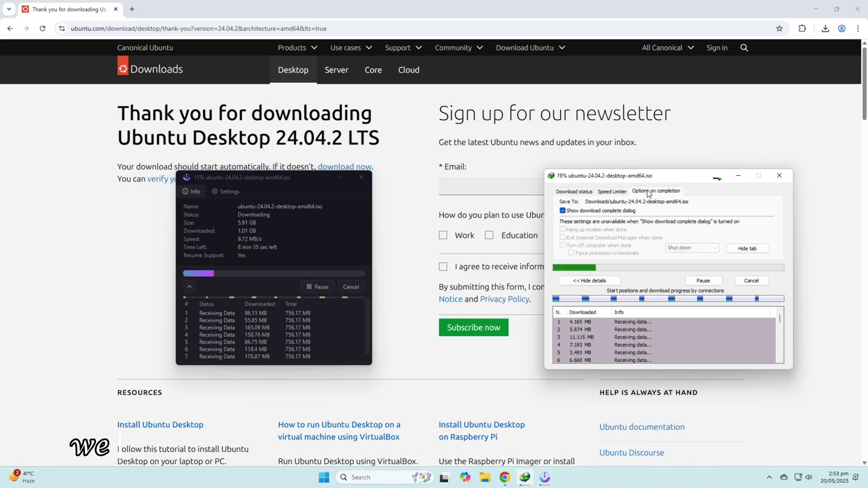
click(571, 211)
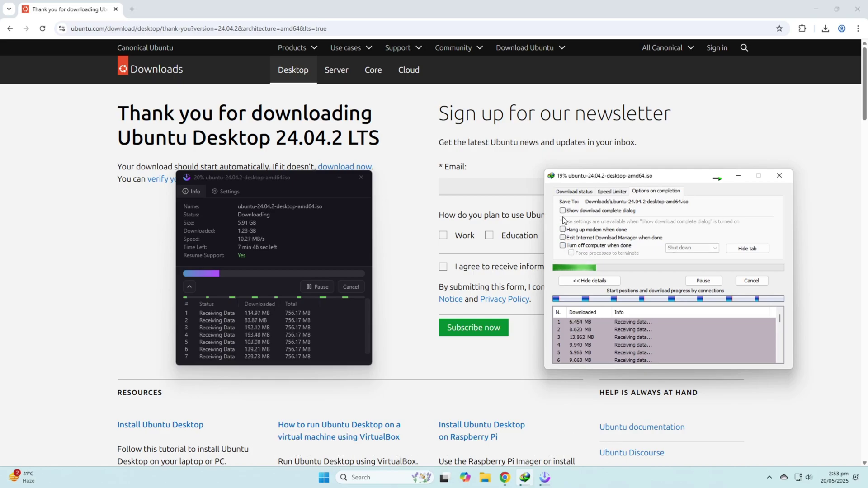
Step: Return IDM to its Download status view, glance at ABDM's Settings, and show the desktop
click(586, 192)
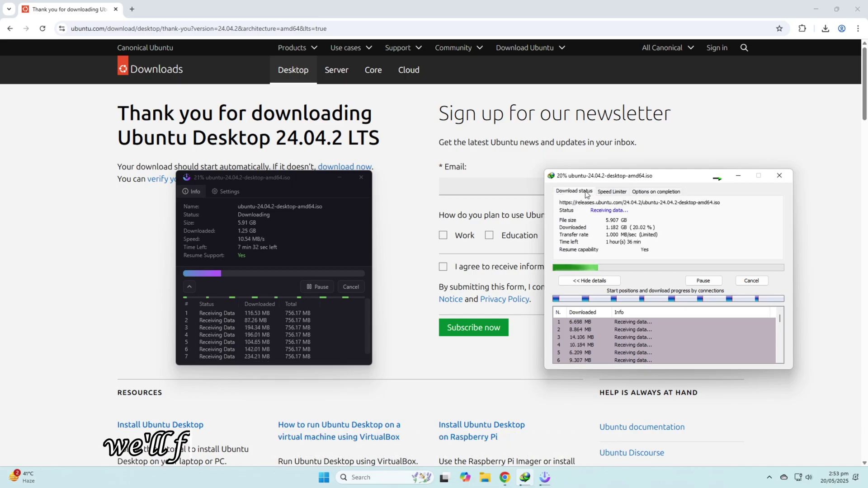
click(228, 191)
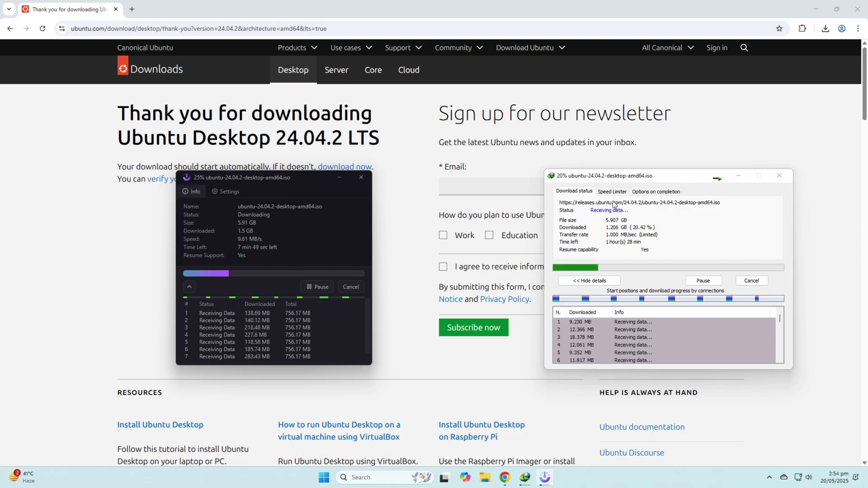
click(662, 230)
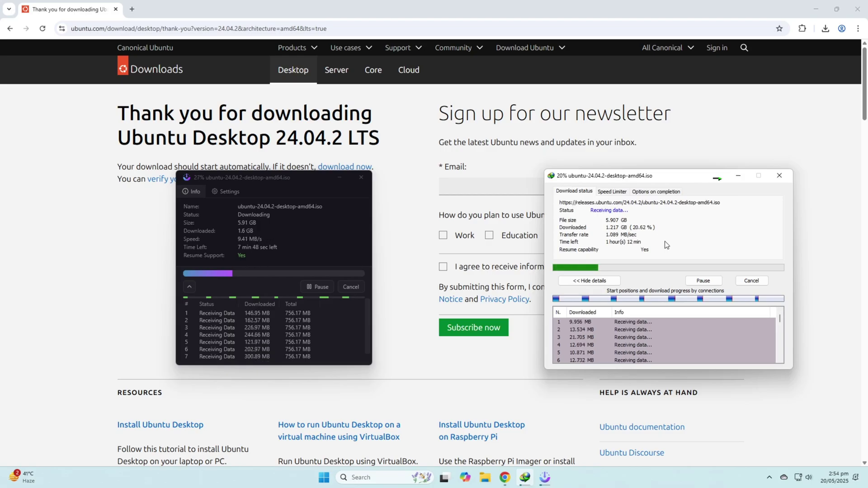
key(super+d)
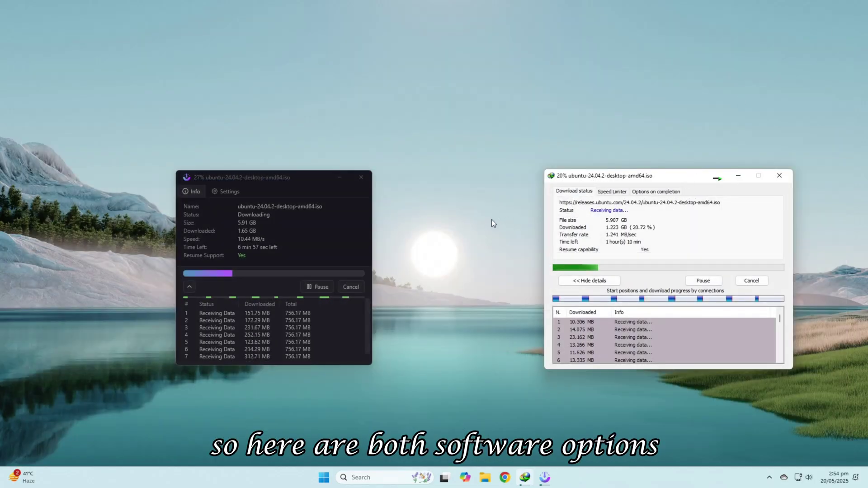